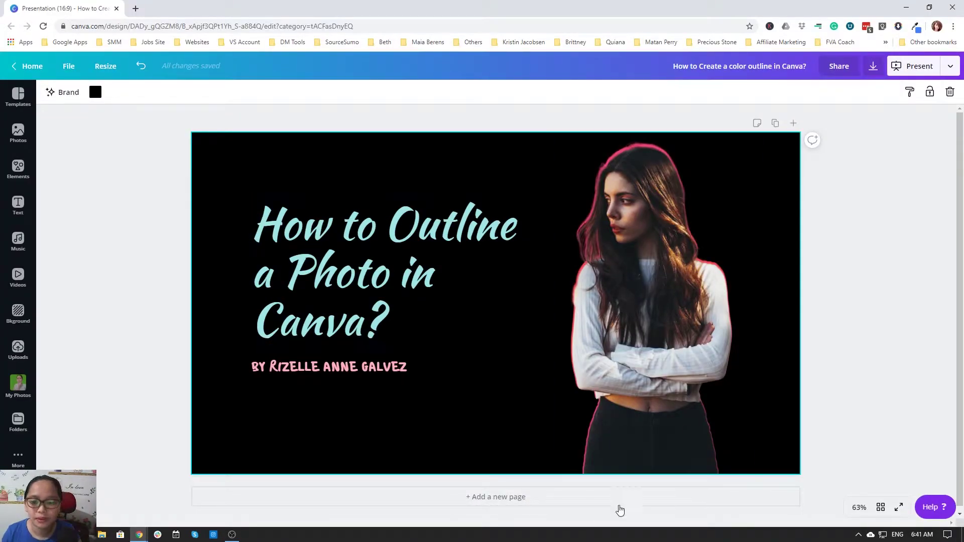
- Add a second blank black page to the presentation
click(474, 501)
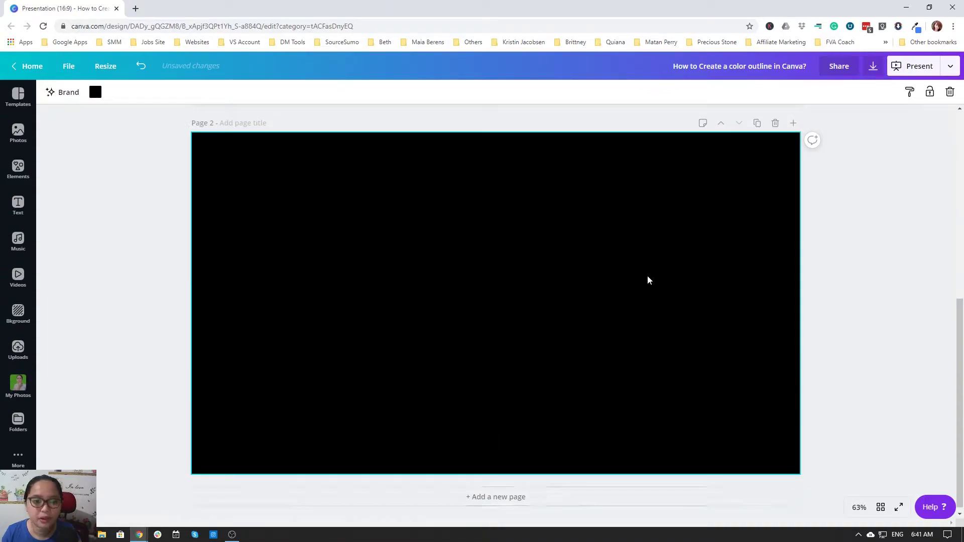
scroll(648, 280, up, 4)
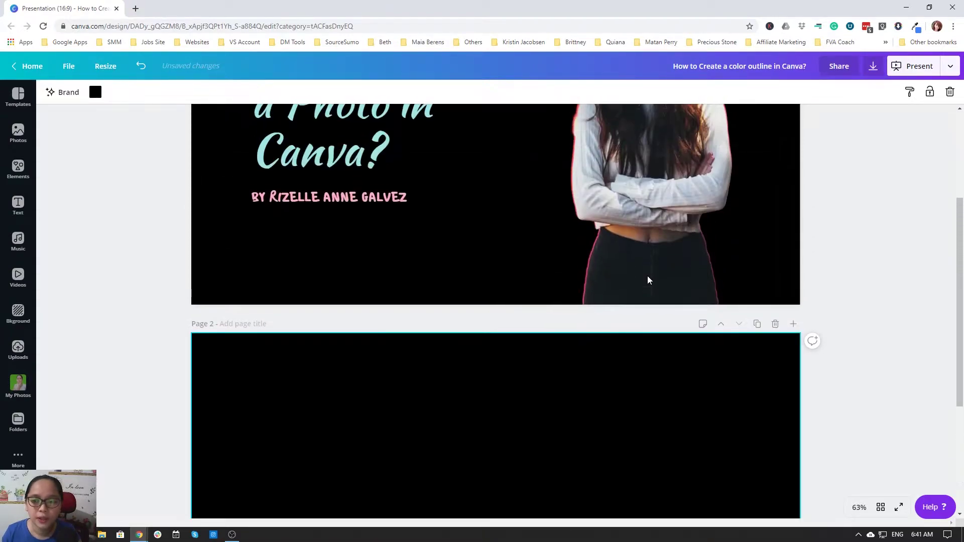
scroll(134, 290, down, 4)
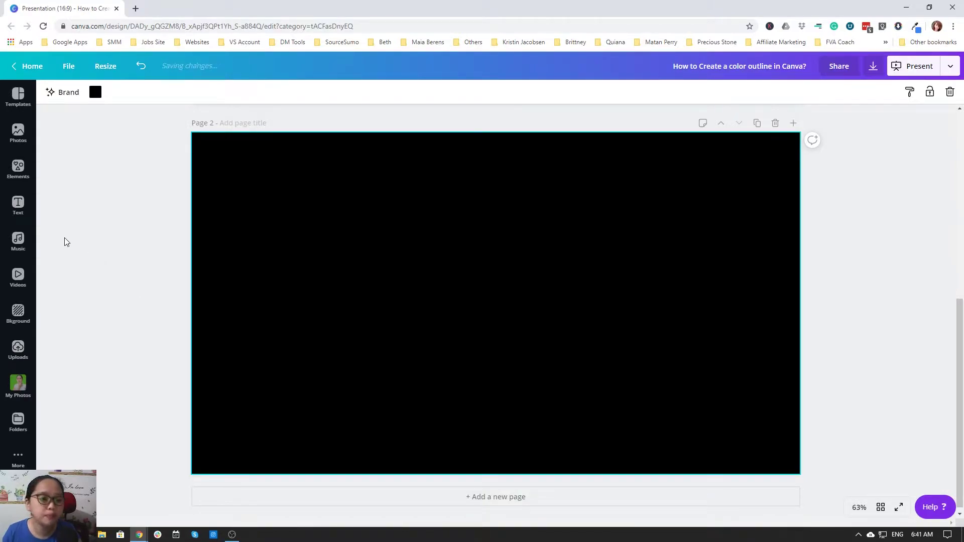
- Open the Photos library and scroll through the stock images
click(14, 141)
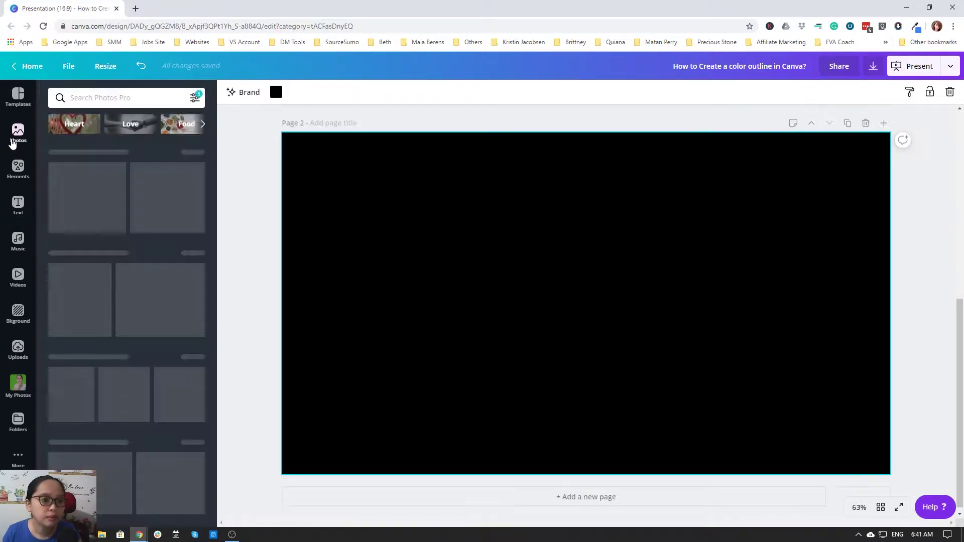
scroll(667, 238, up, 7)
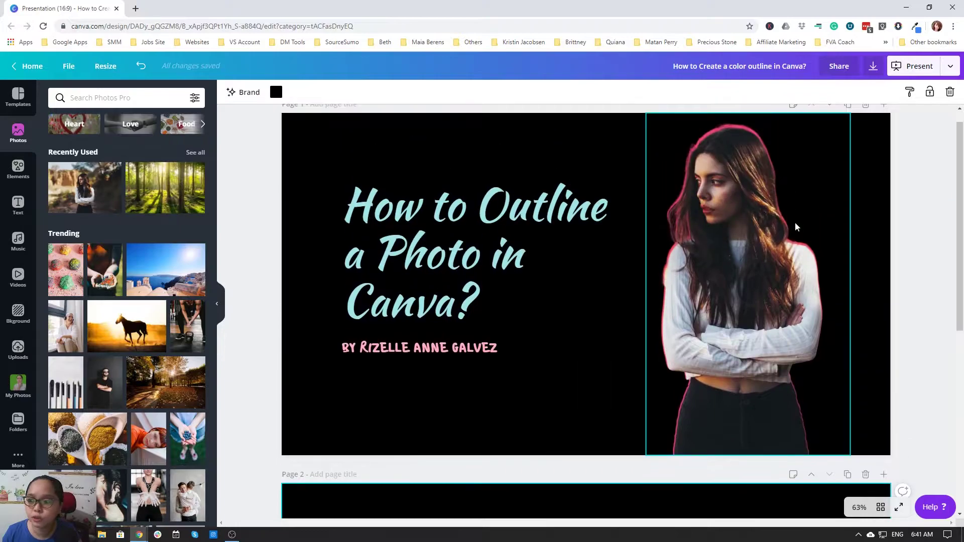
scroll(180, 309, down, 3)
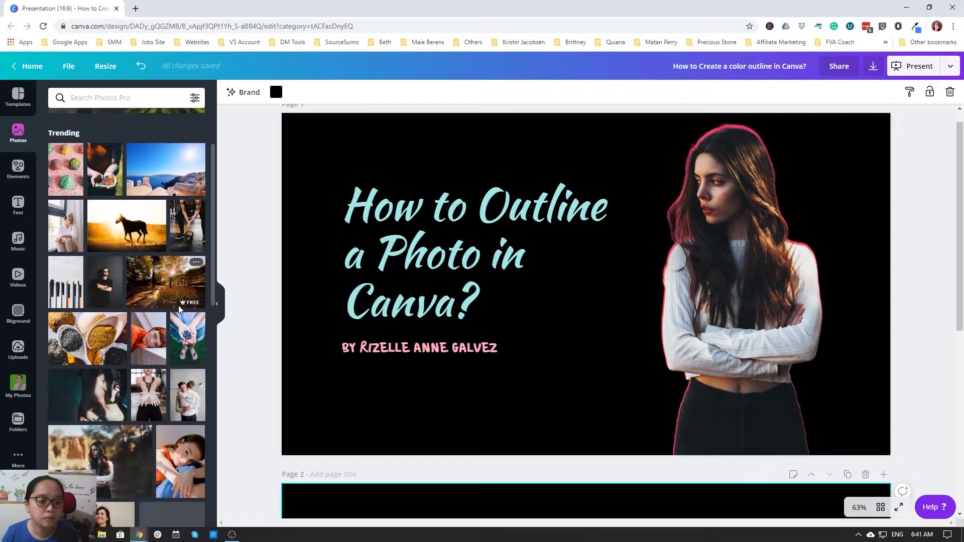
scroll(241, 377, down, 6)
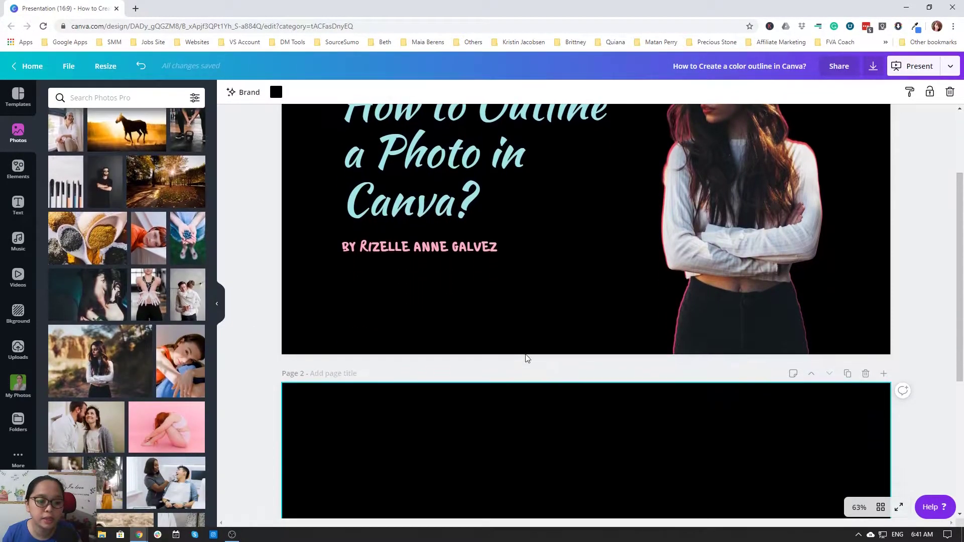
scroll(332, 350, down, 1)
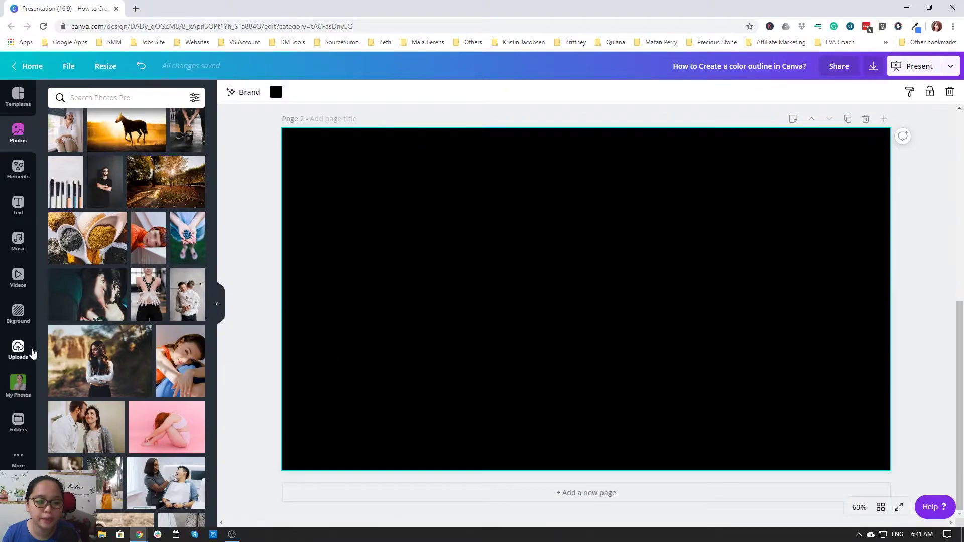
- Place the woman-on-a-path photo on Page 2 and enlarge it to full height, 1,542 × 1,080
click(93, 365)
click(219, 305)
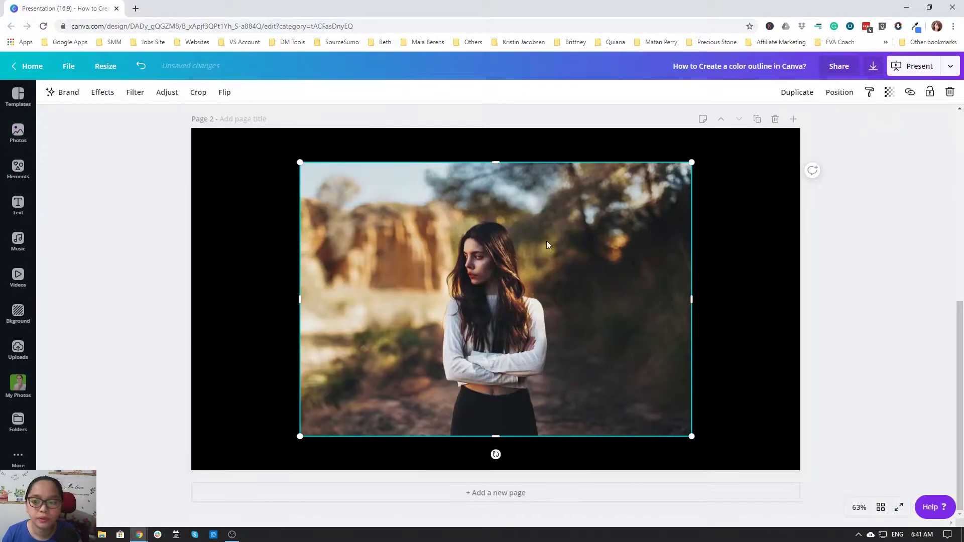
drag(691, 436, 744, 473)
drag(297, 163, 251, 128)
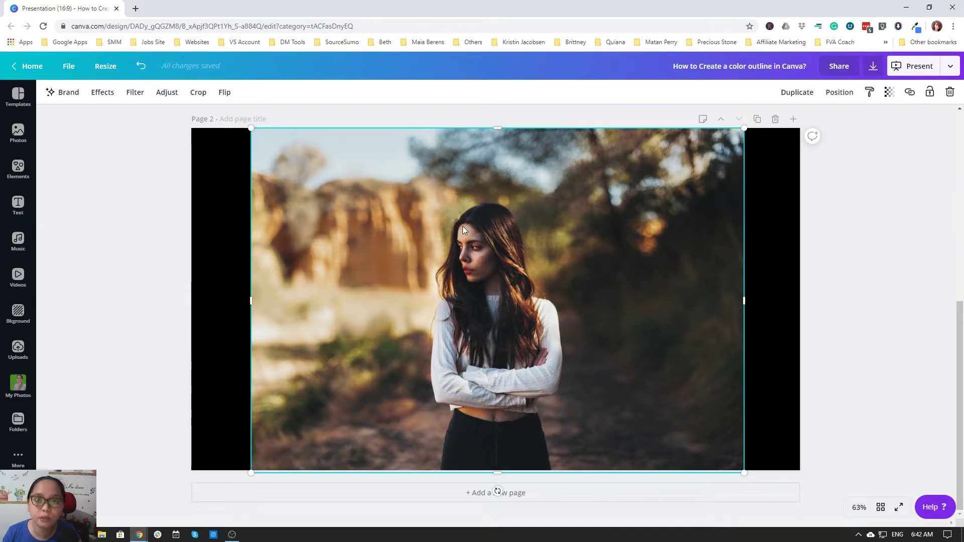
- Remove the photo's background, crop the top and sides close to the woman, and enlarge the cut-out
click(102, 92)
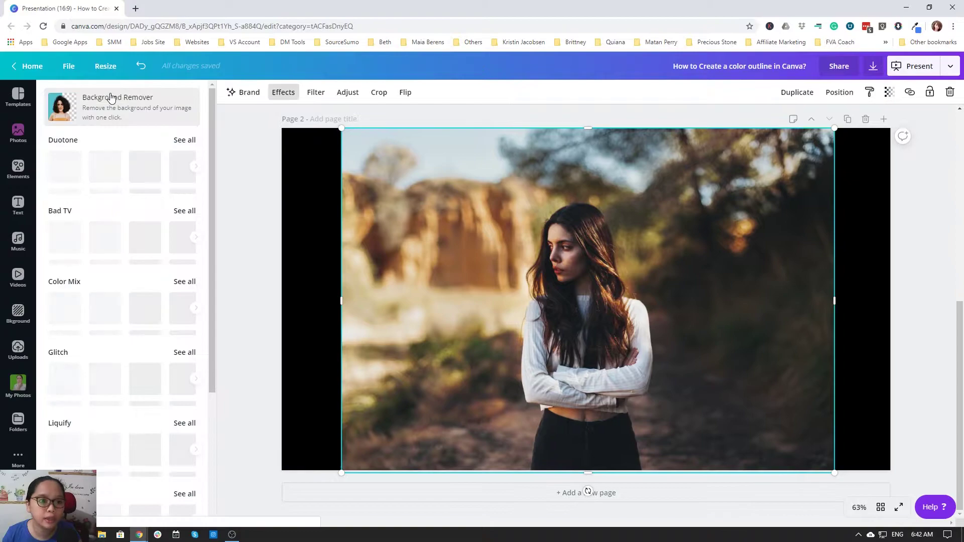
click(129, 111)
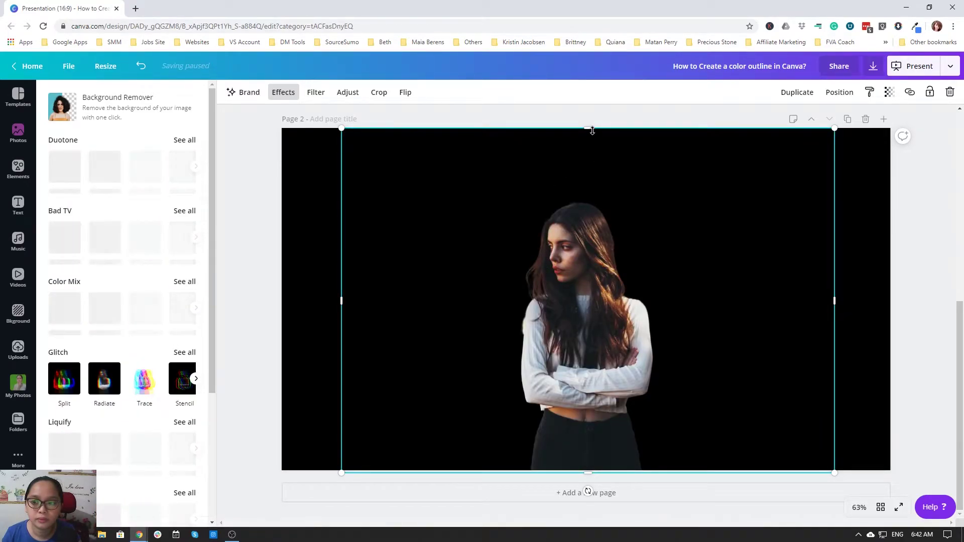
drag(592, 131, 593, 196)
drag(350, 333, 477, 333)
drag(835, 333, 677, 334)
drag(473, 189, 400, 150)
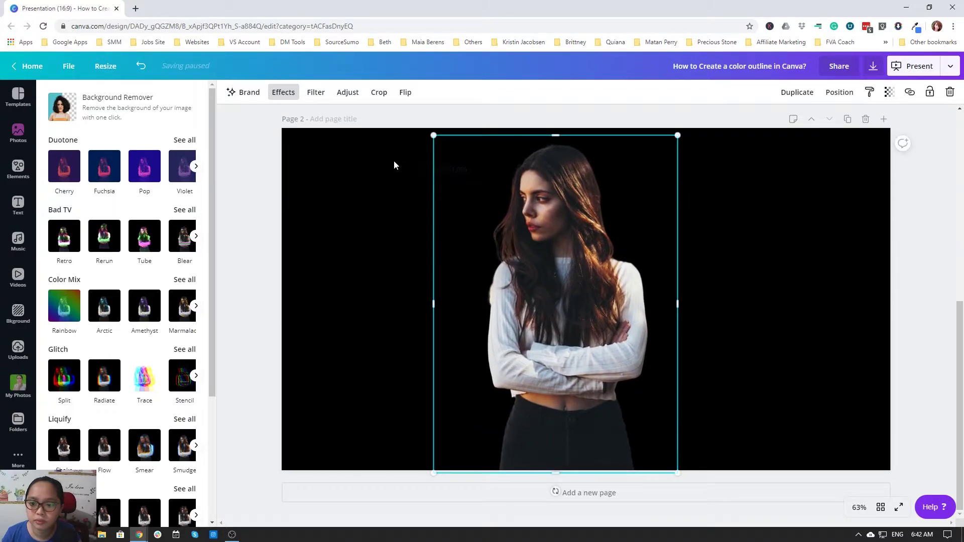
click(366, 237)
- Duplicate the cut-out portrait and send the copy backward behind the original
click(494, 240)
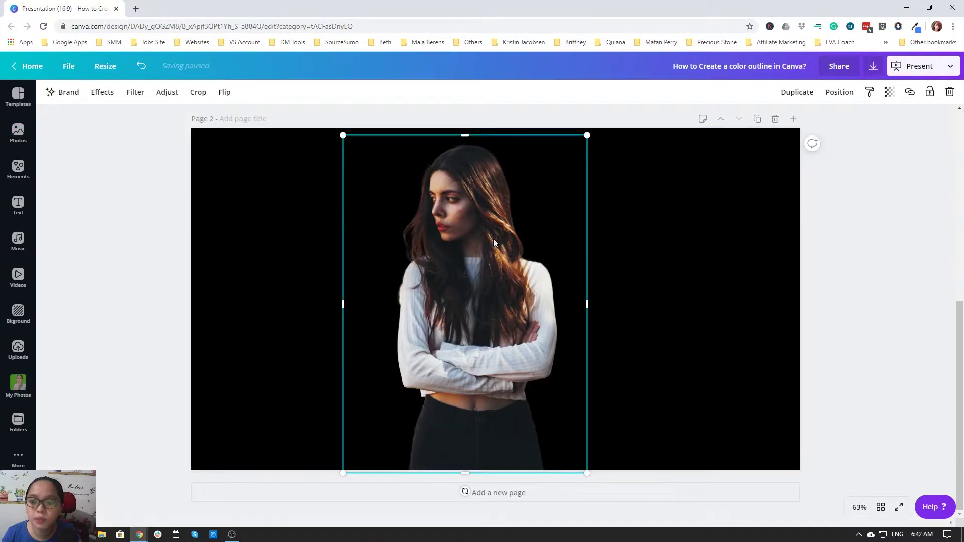
click(797, 95)
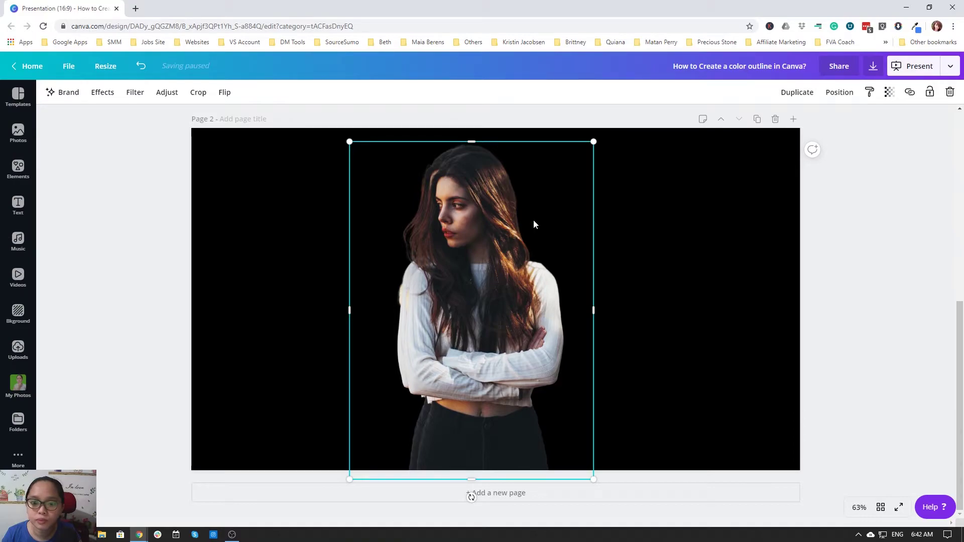
click(839, 93)
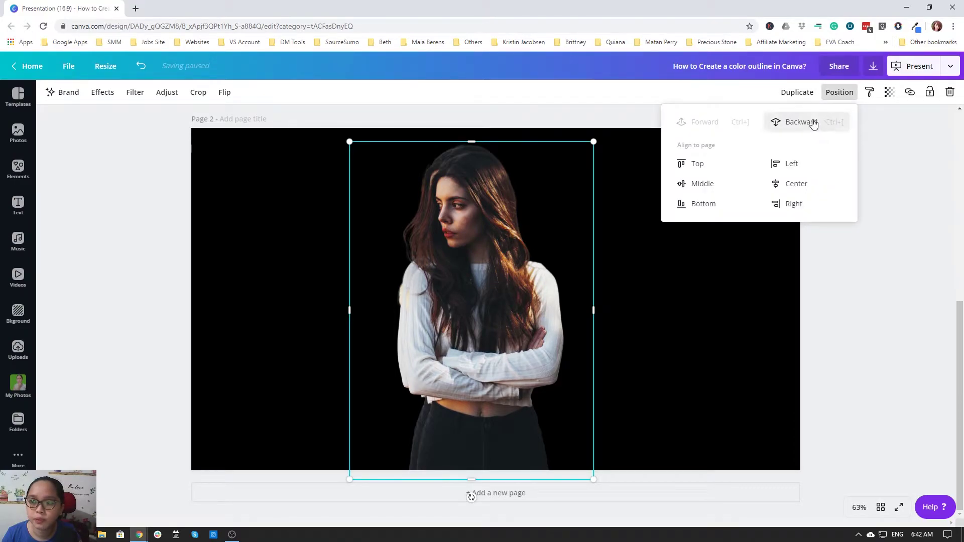
click(813, 123)
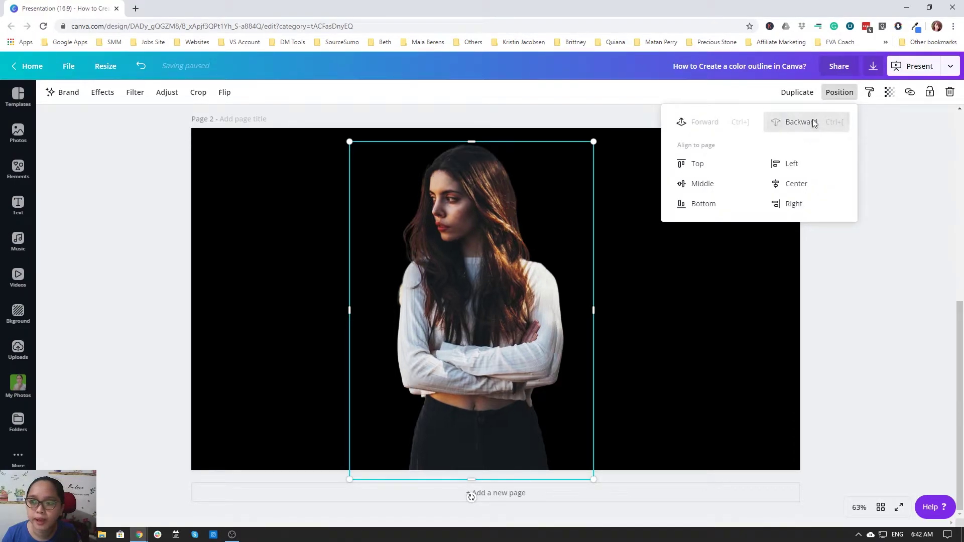
click(104, 93)
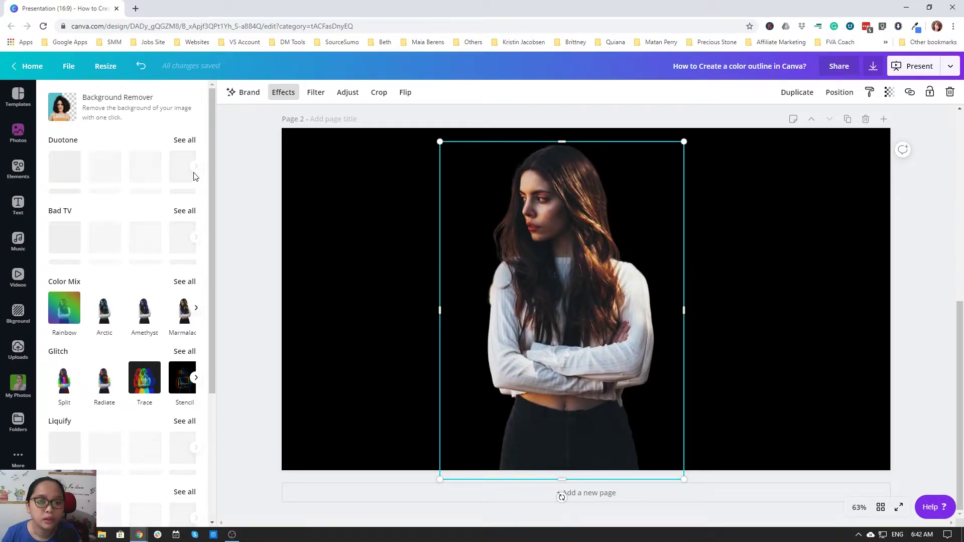
- Apply the pink Blush duotone to the back copy and open its colour settings
click(196, 167)
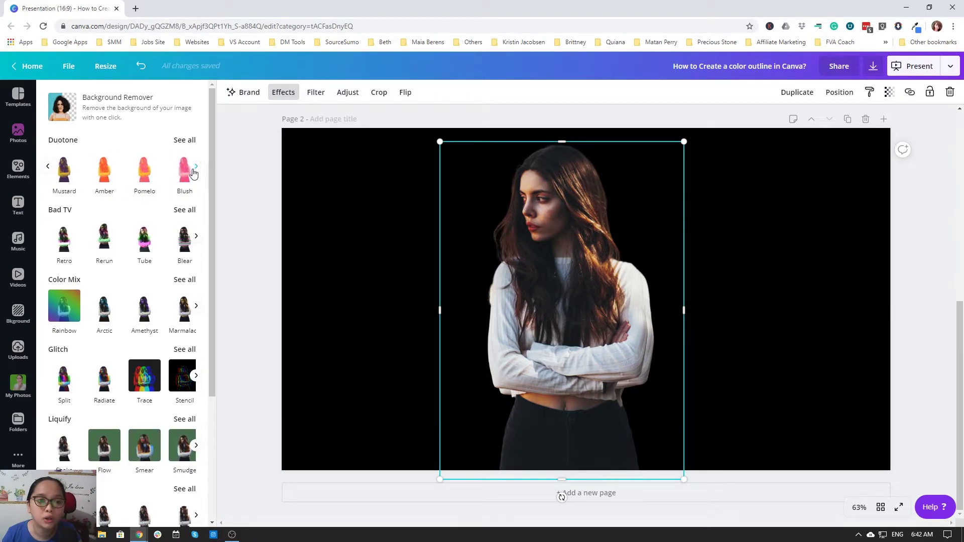
click(184, 174)
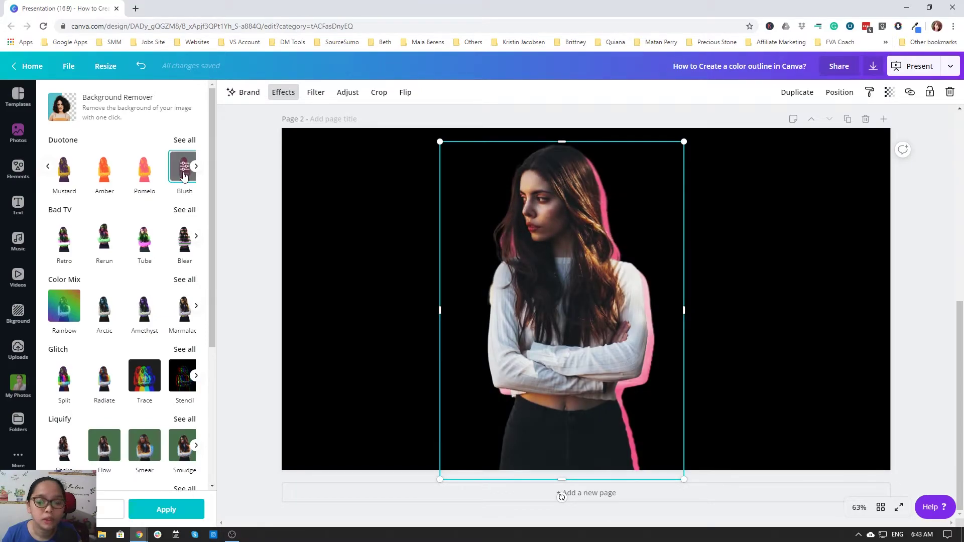
click(184, 171)
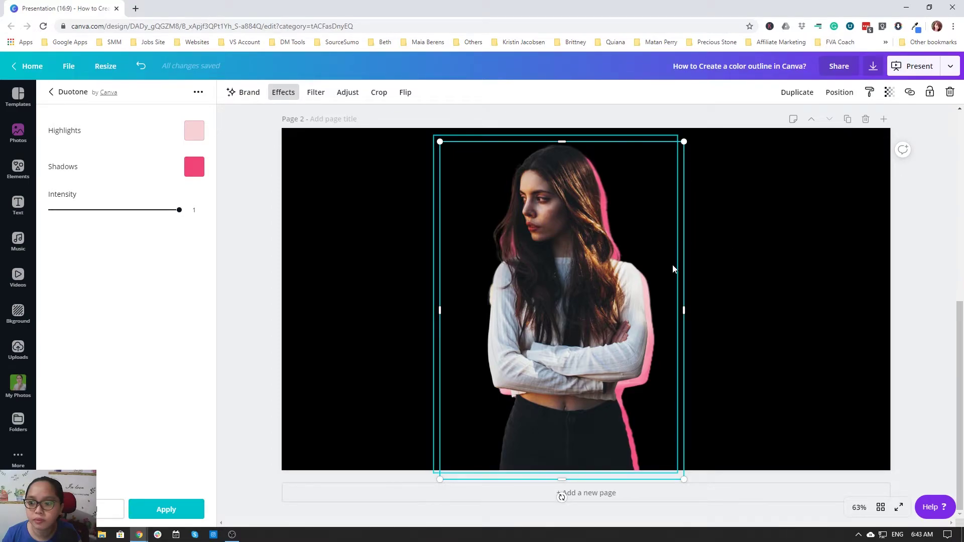
- Move the top portrait aside to reveal the copy and apply the Blush duotone to it
drag(611, 336, 438, 334)
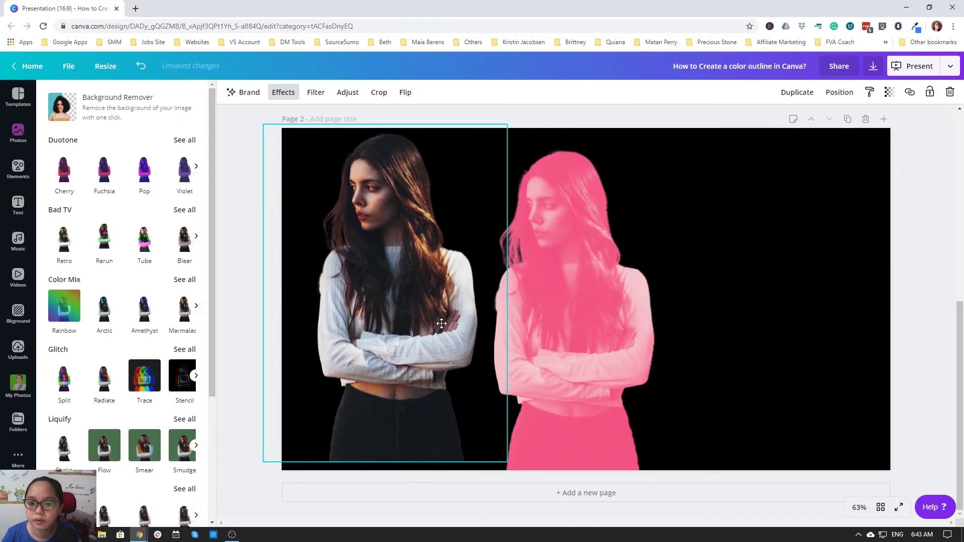
drag(633, 321, 687, 313)
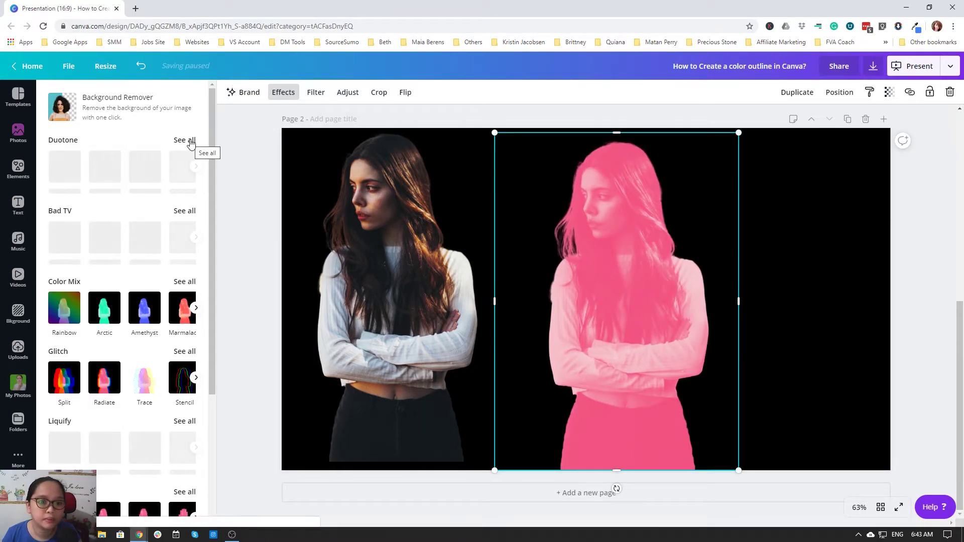
click(196, 166)
click(196, 166)
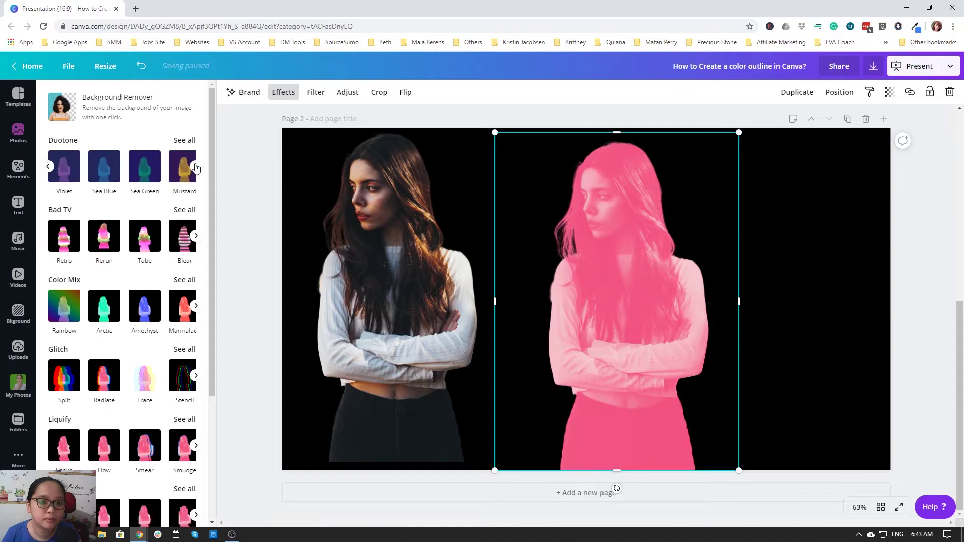
click(196, 167)
click(176, 172)
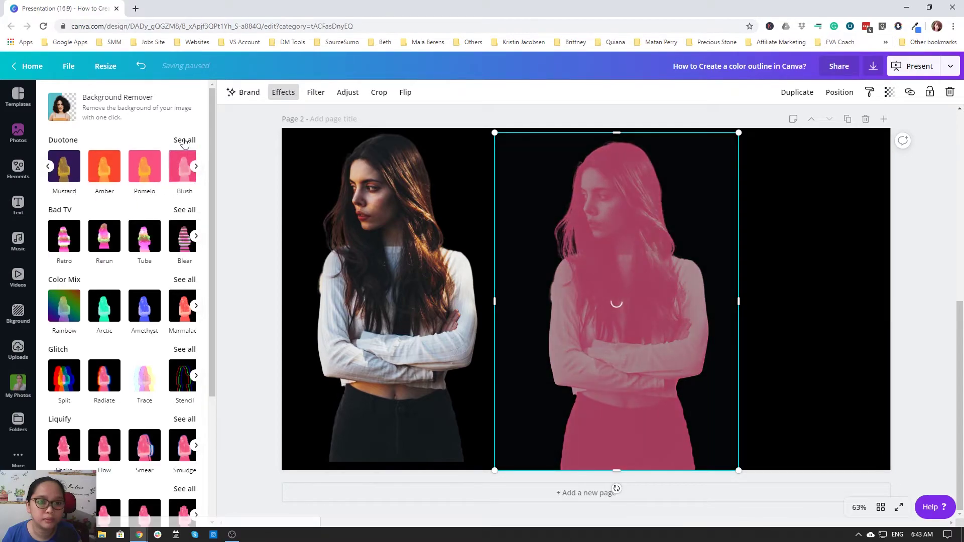
click(184, 167)
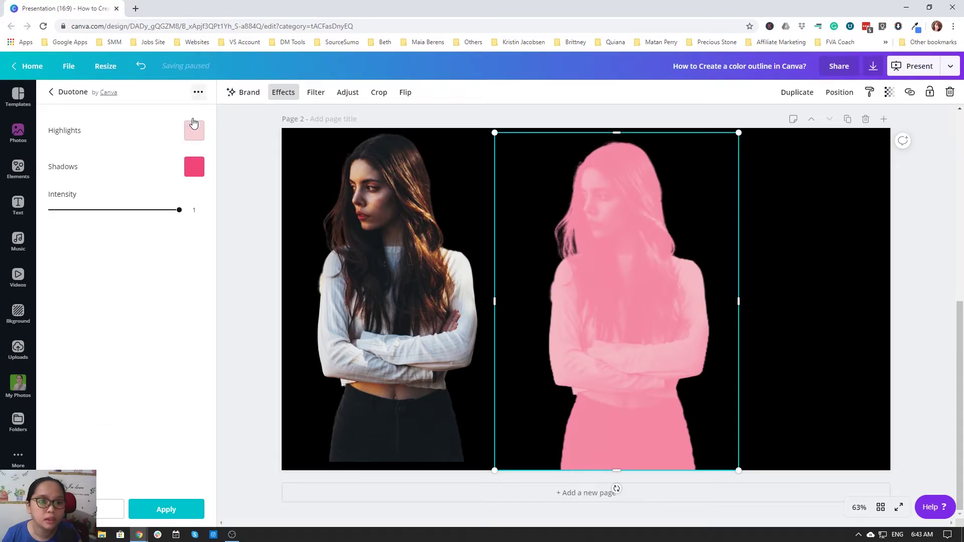
- Reapply Blush and set the duotone highlights to coral #e46d73 for a solid silhouette
click(198, 92)
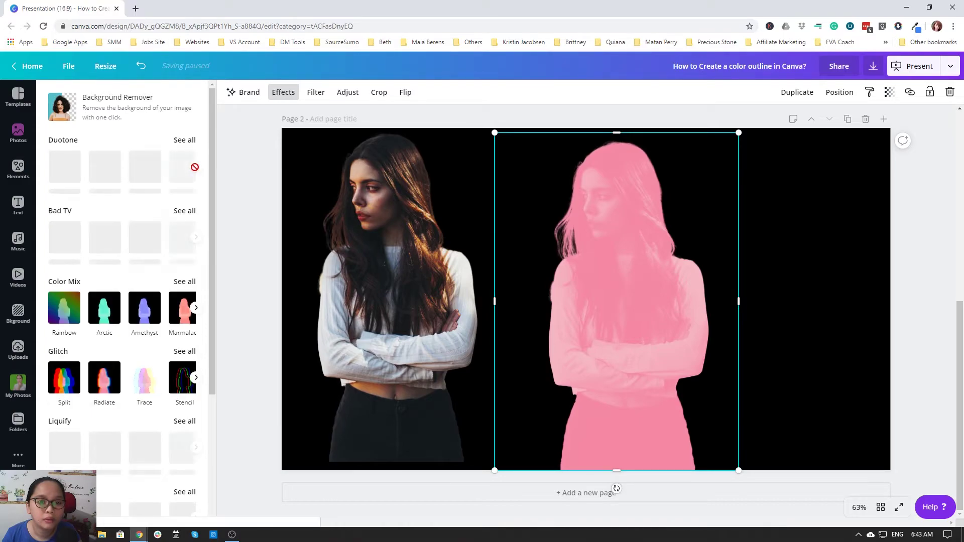
click(195, 168)
click(195, 167)
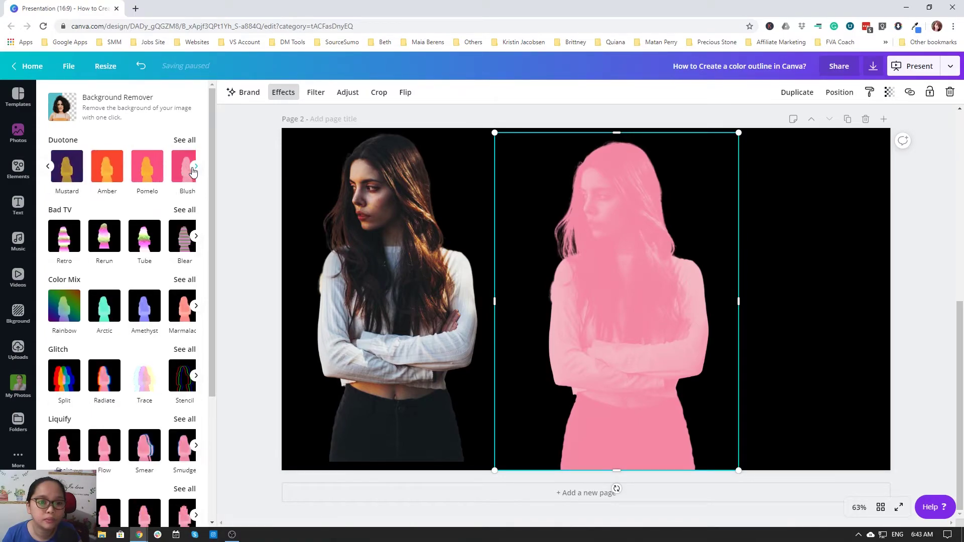
click(185, 173)
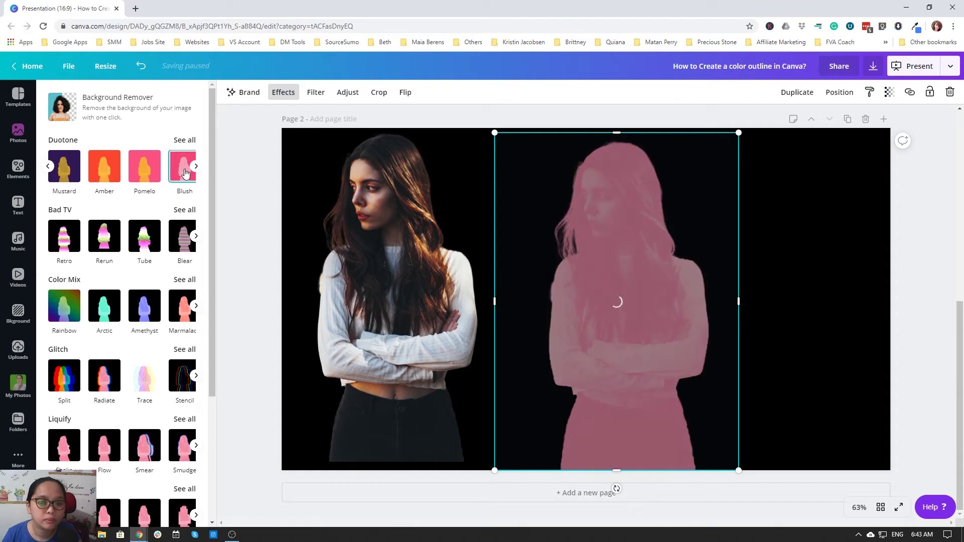
click(185, 171)
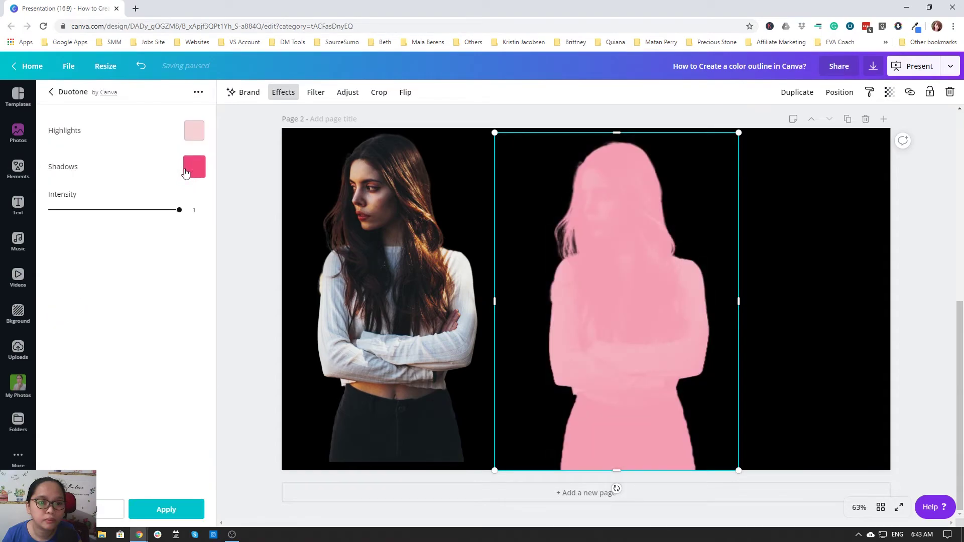
click(194, 130)
drag(98, 125, 141, 125)
click(166, 509)
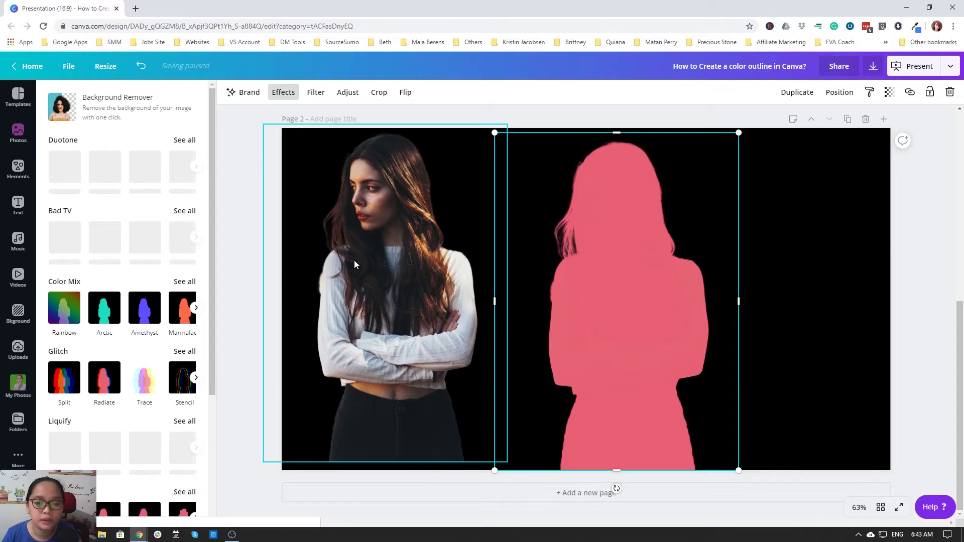
click(254, 219)
- Lay the portrait over the coral silhouette, then move both together left toward the slide centre
drag(260, 219, 521, 253)
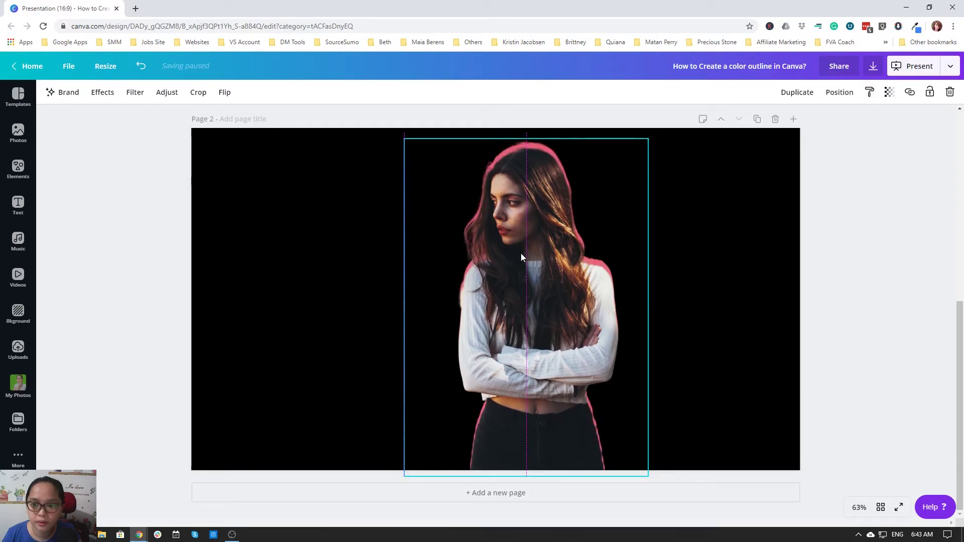
click(706, 264)
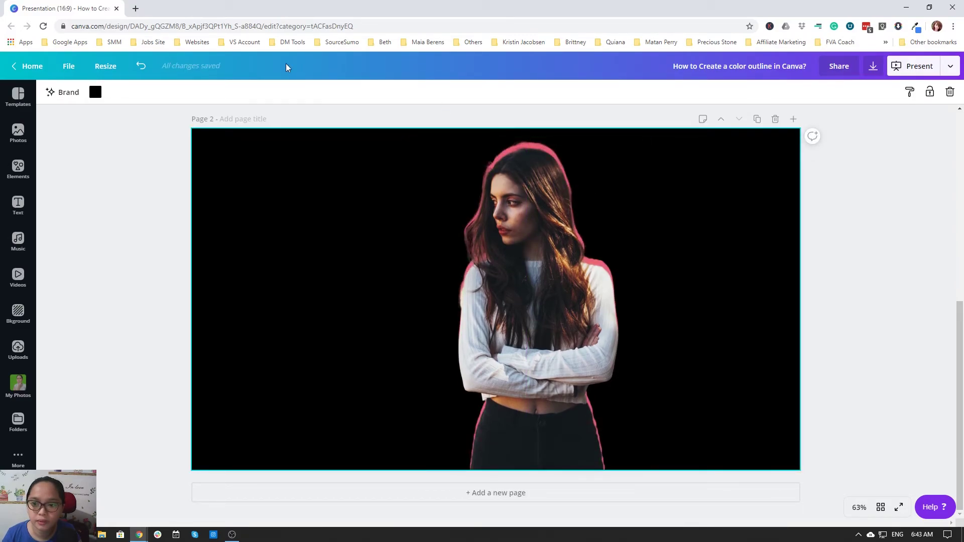
drag(309, 157, 691, 329)
drag(567, 373, 520, 374)
click(691, 363)
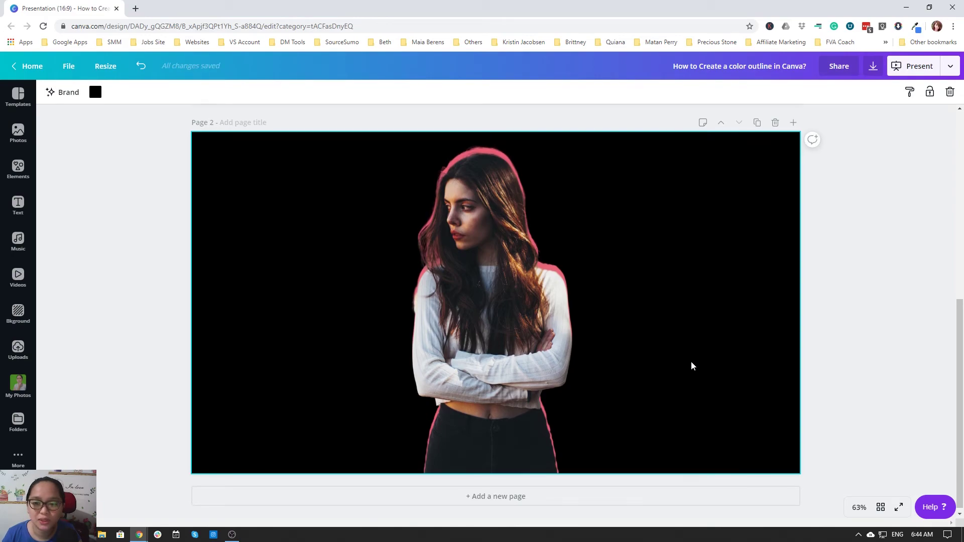
- Nudge the portrait over the silhouette for an even pink outline, then select both with Ctrl+A
drag(483, 243, 459, 241)
click(705, 238)
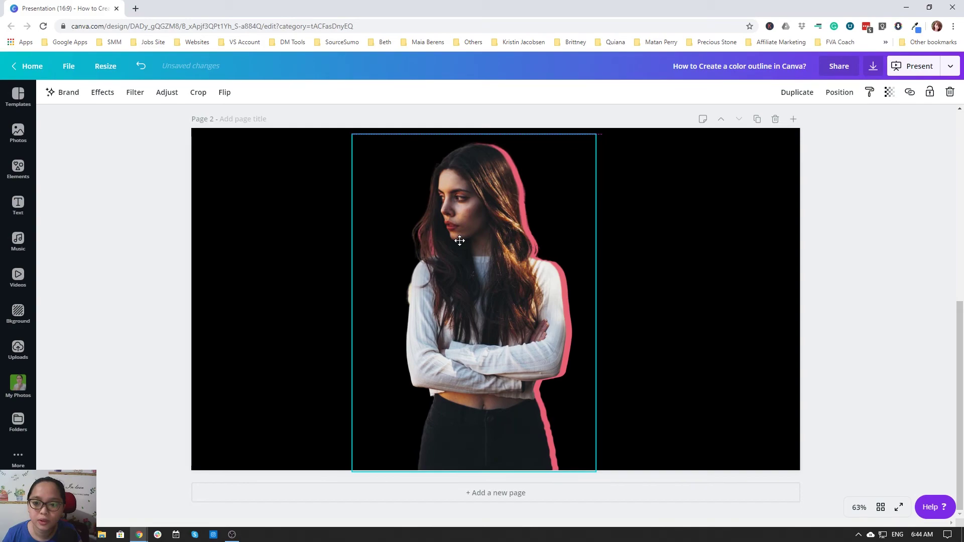
click(691, 241)
drag(499, 278, 508, 284)
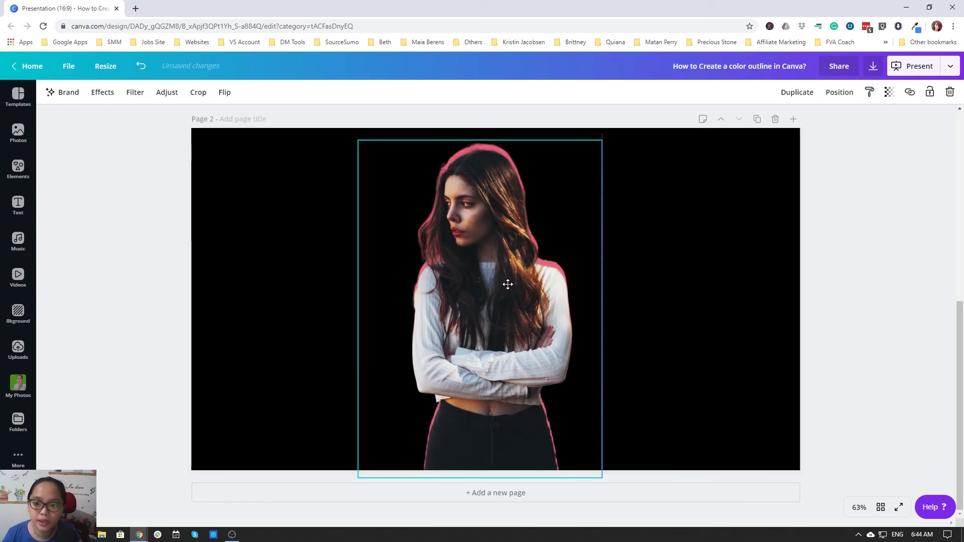
click(680, 283)
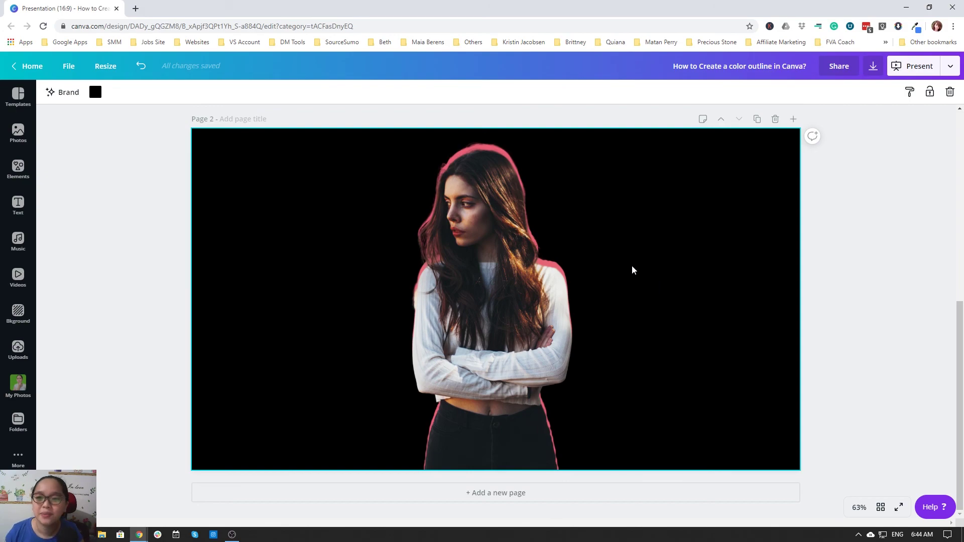
key(ctrl+a)
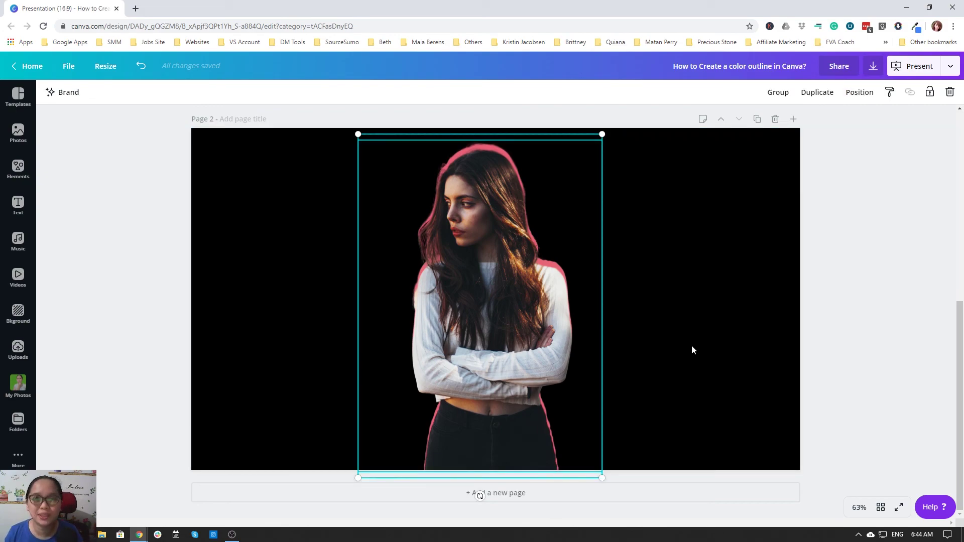